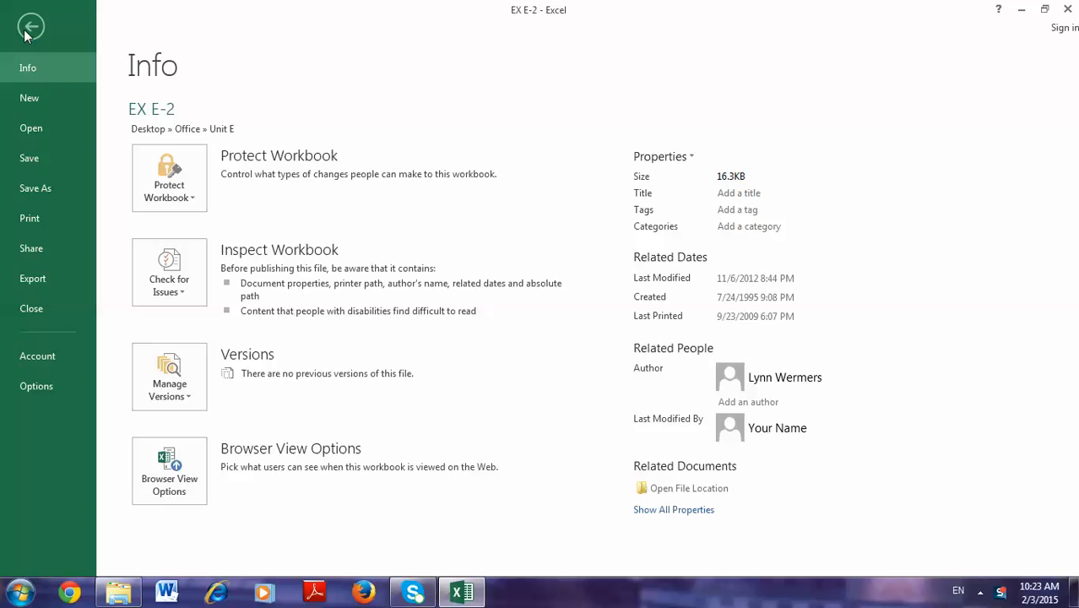
# Save a copy of the workbook as EX E-Tours in the Unit E folder
pyautogui.click(47, 190)
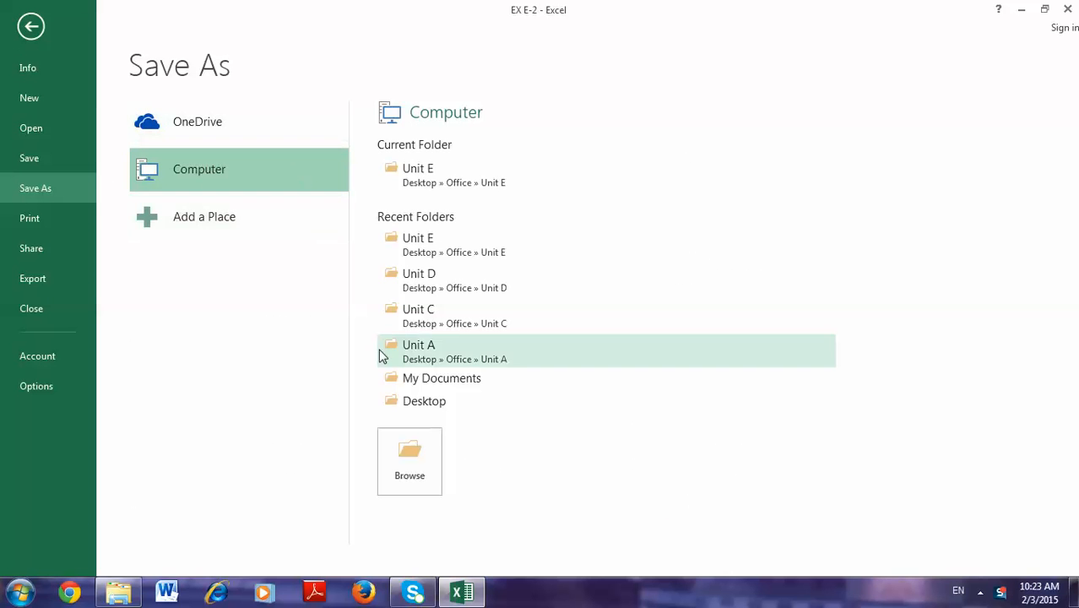
pyautogui.click(431, 178)
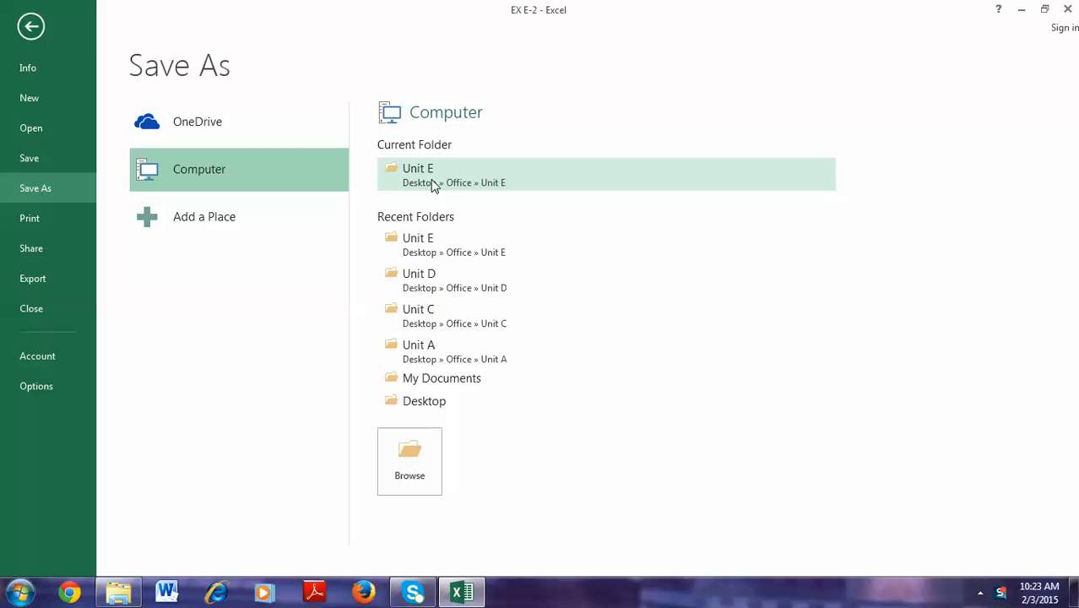
pyautogui.click(309, 269)
pyautogui.press('BackSpace')
pyautogui.write('Tours')
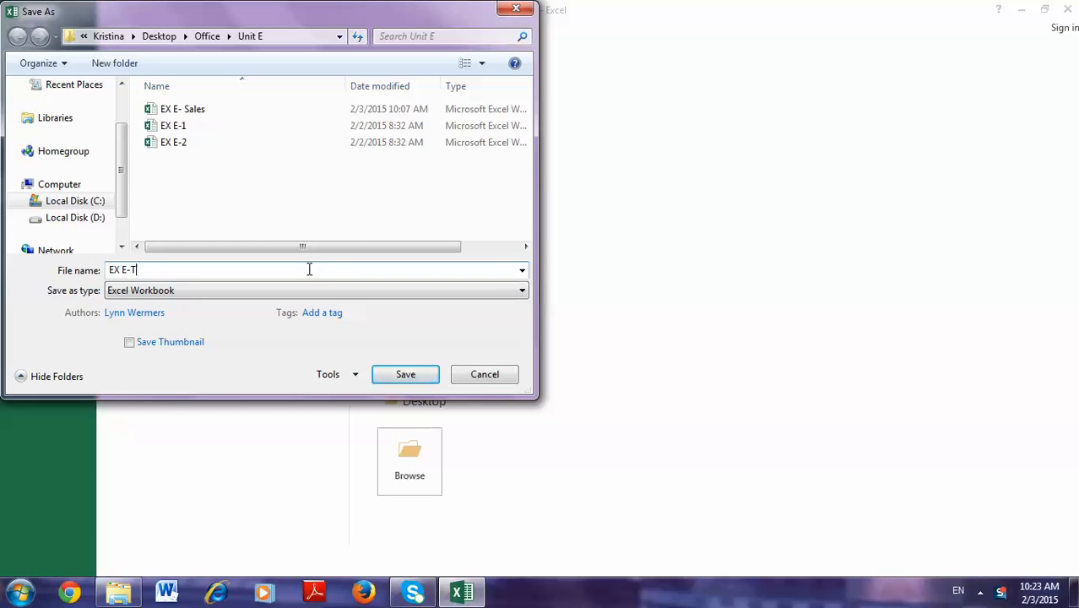
pyautogui.click(415, 376)
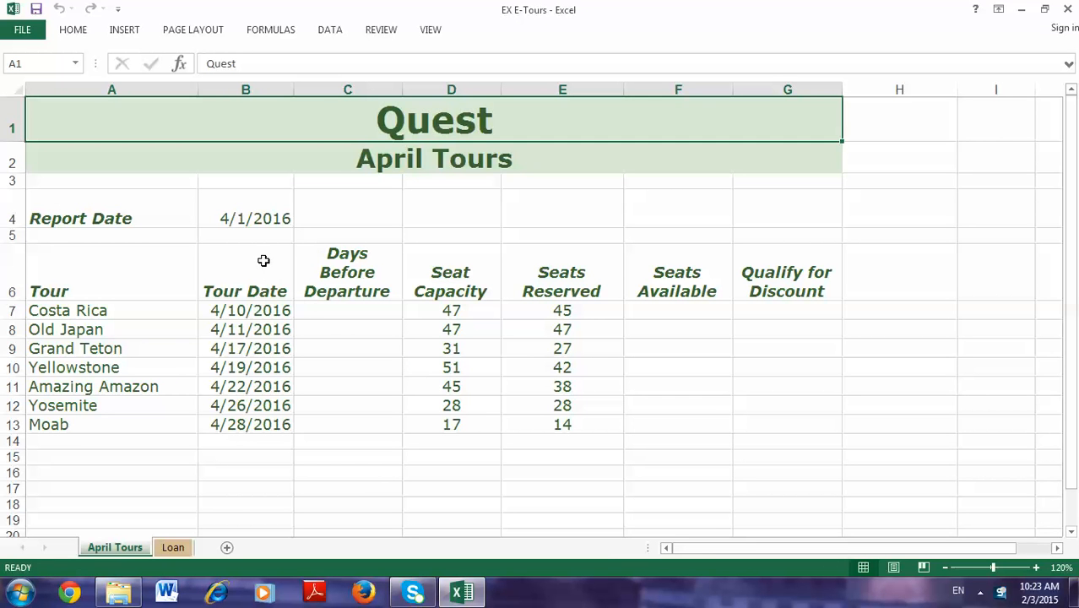
# Define the name current_date for the report date in cell B4, scoped to the April Tours sheet
pyautogui.click(263, 218)
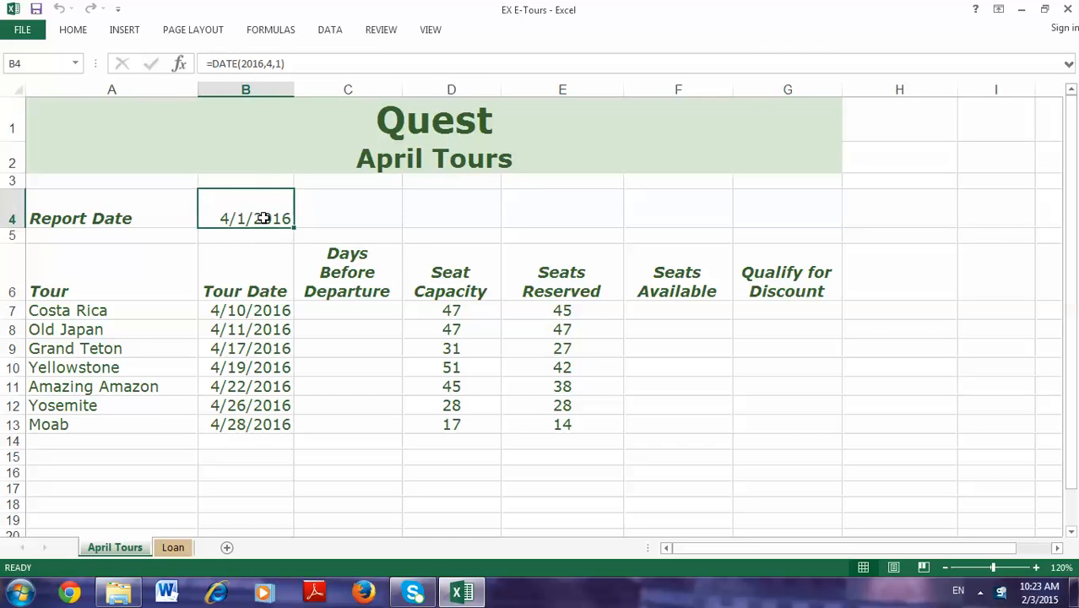
pyautogui.click(269, 30)
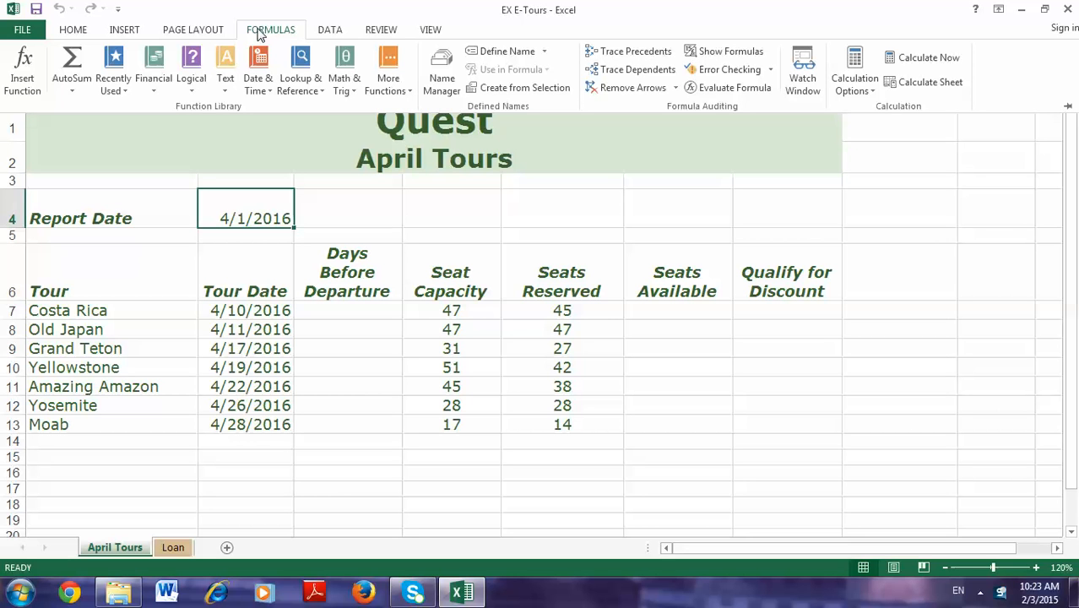
pyautogui.click(504, 56)
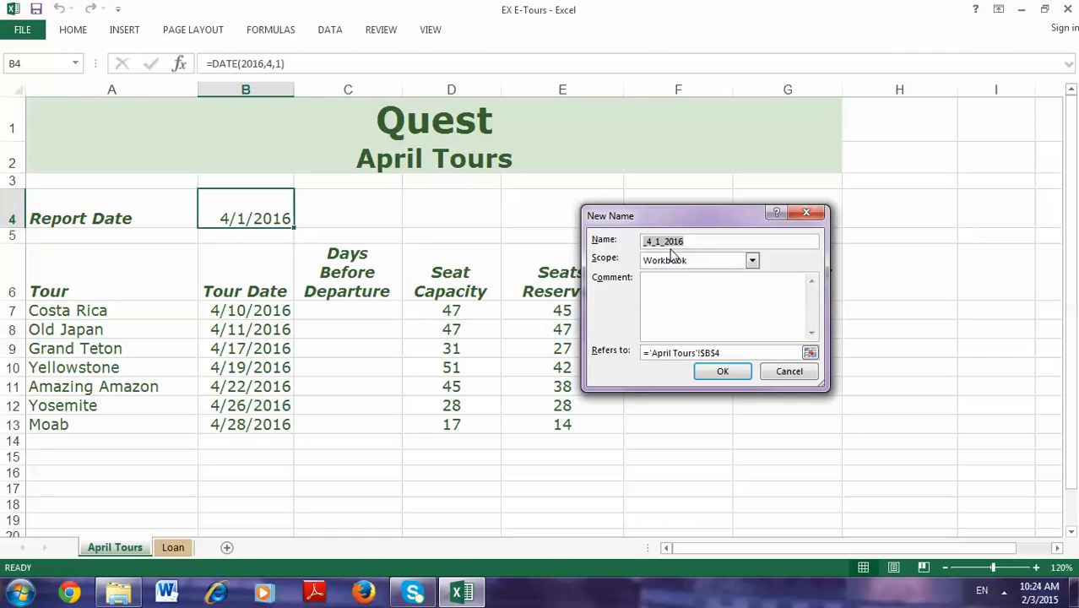
pyautogui.write('current_date')
pyautogui.click(722, 264)
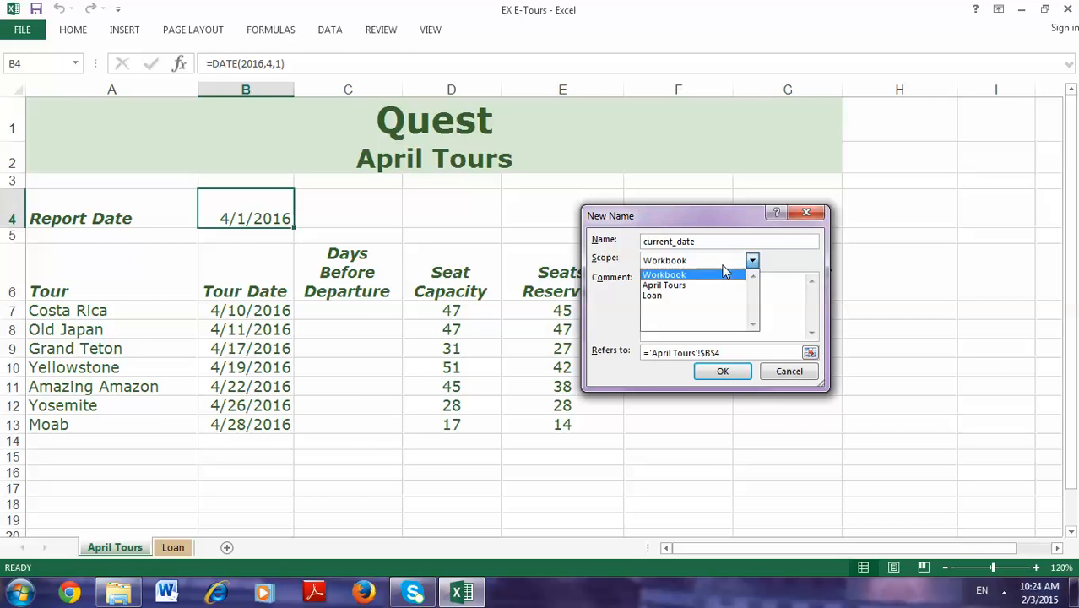
pyautogui.click(725, 285)
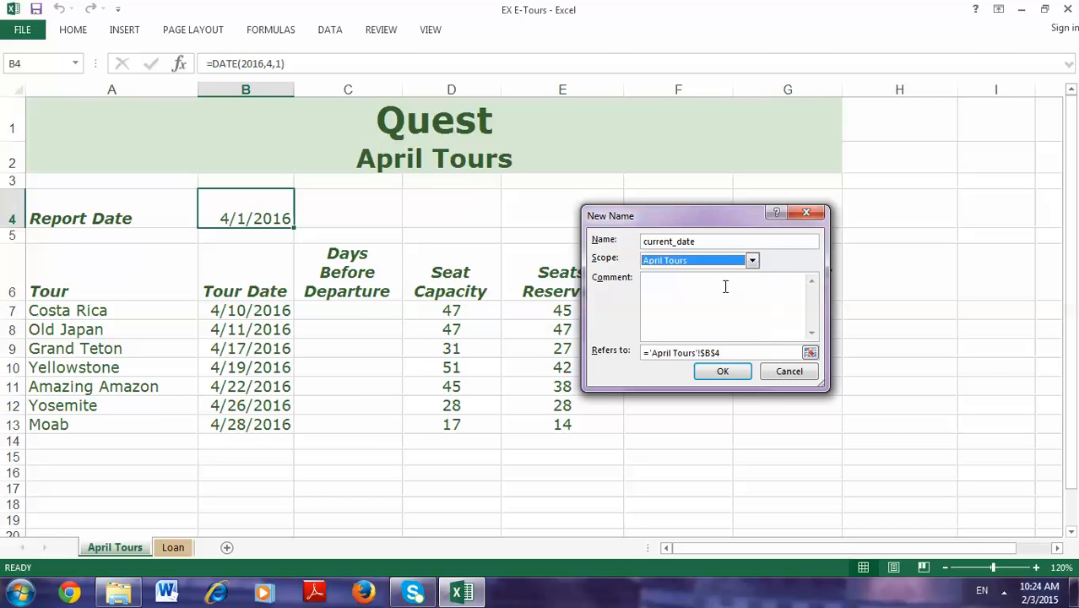
pyautogui.click(724, 374)
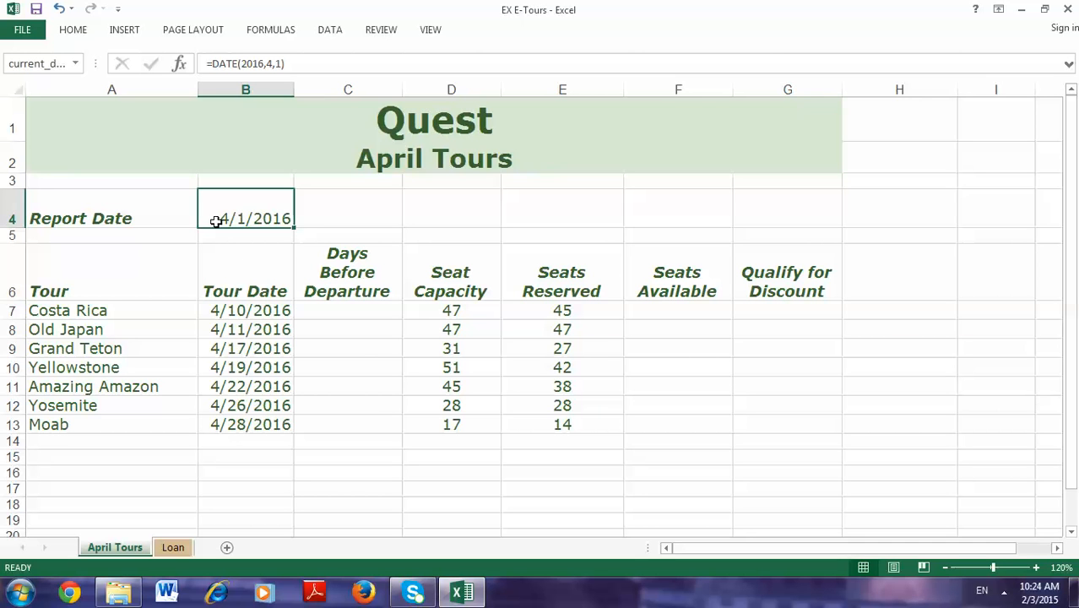
pyautogui.click(78, 64)
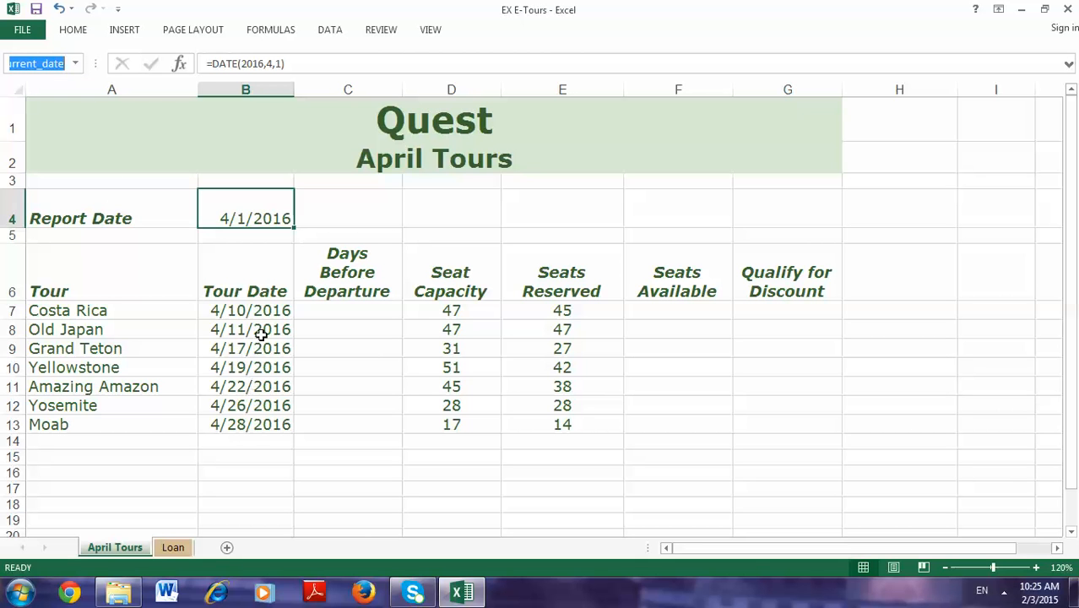
# Define the name tour_date for the tour dates in B7:B13, scoped to the April Tours sheet
pyautogui.moveTo(267, 312); pyautogui.dragTo(253, 420)
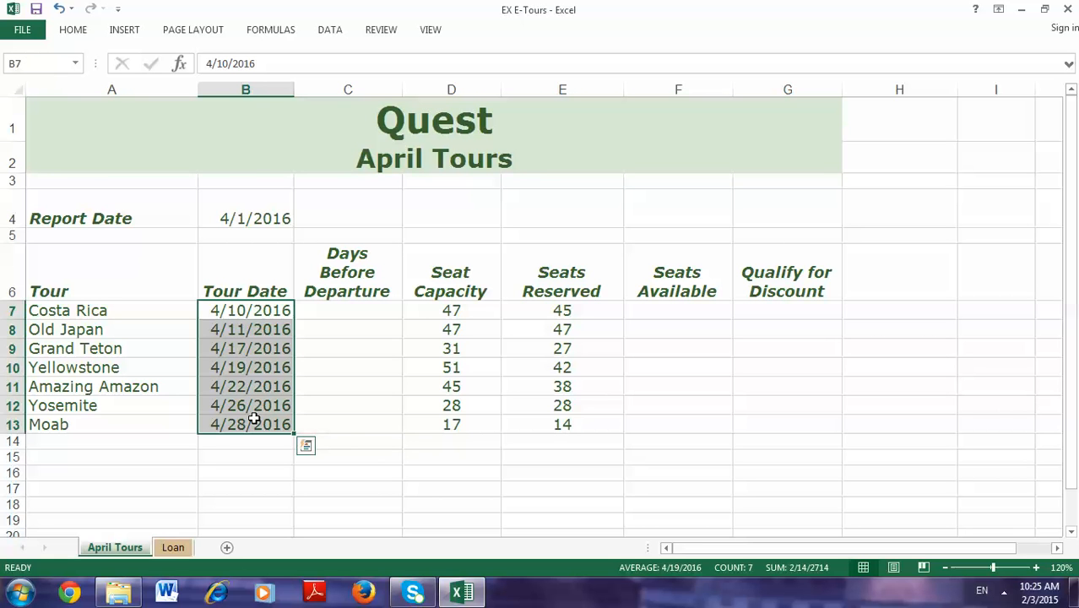
pyautogui.click(273, 37)
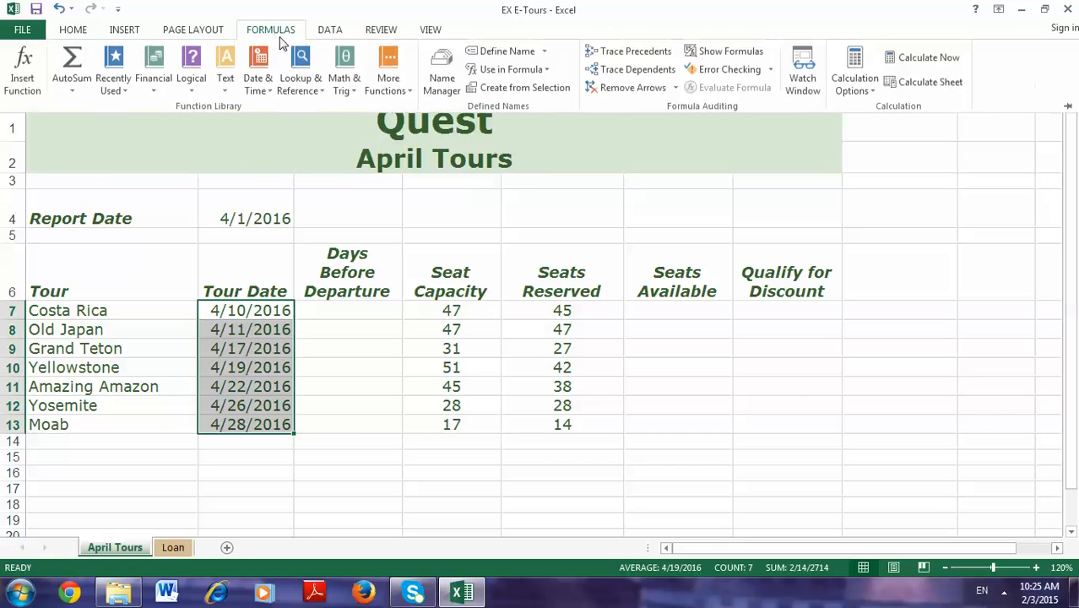
pyautogui.click(516, 54)
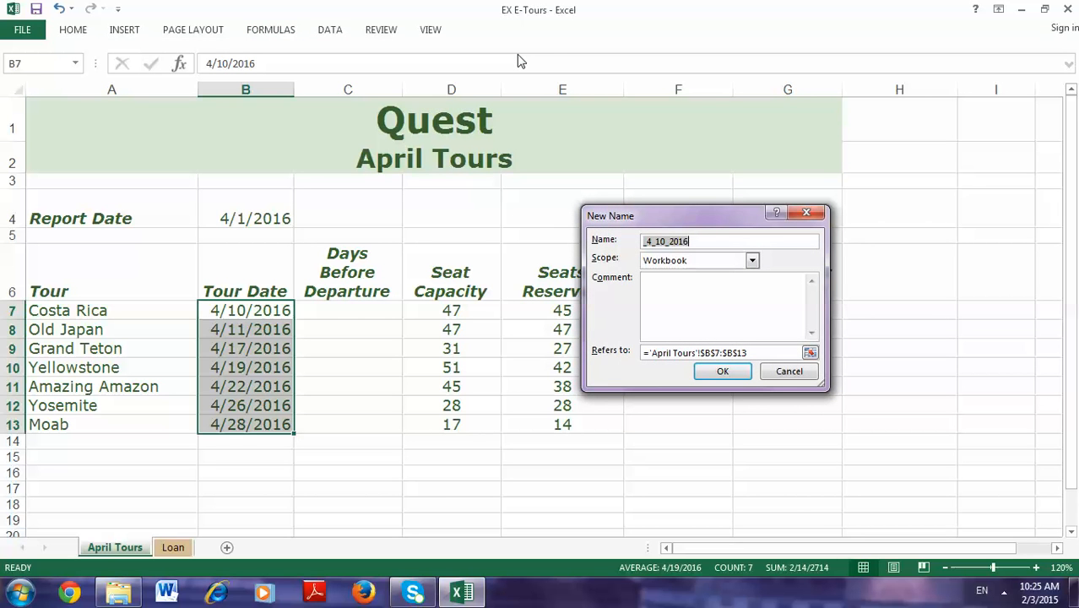
pyautogui.write('tour_date')
pyautogui.click(694, 260)
pyautogui.click(696, 275)
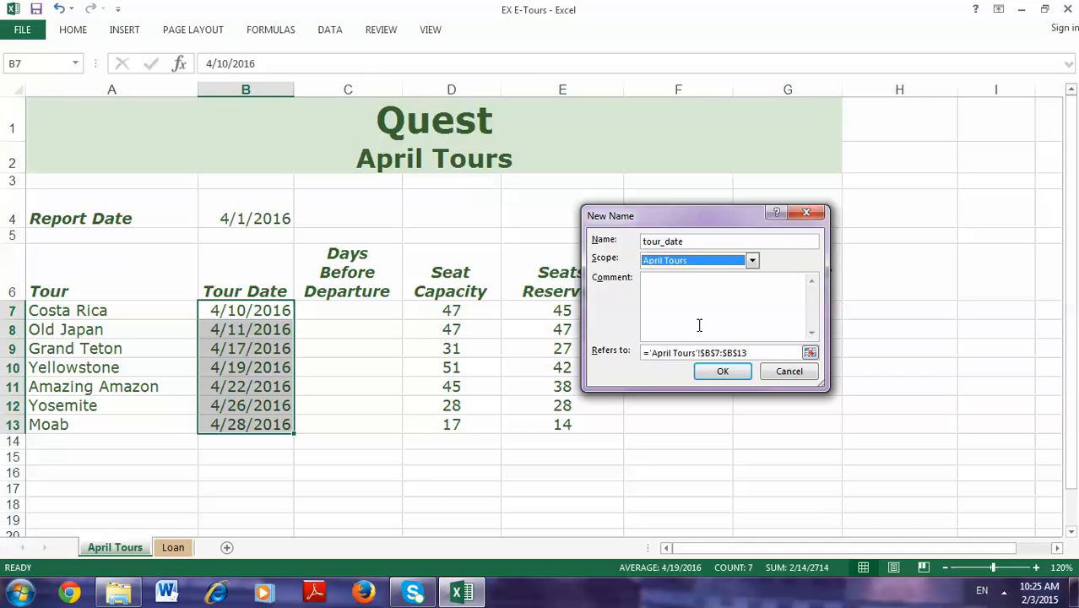
pyautogui.click(712, 372)
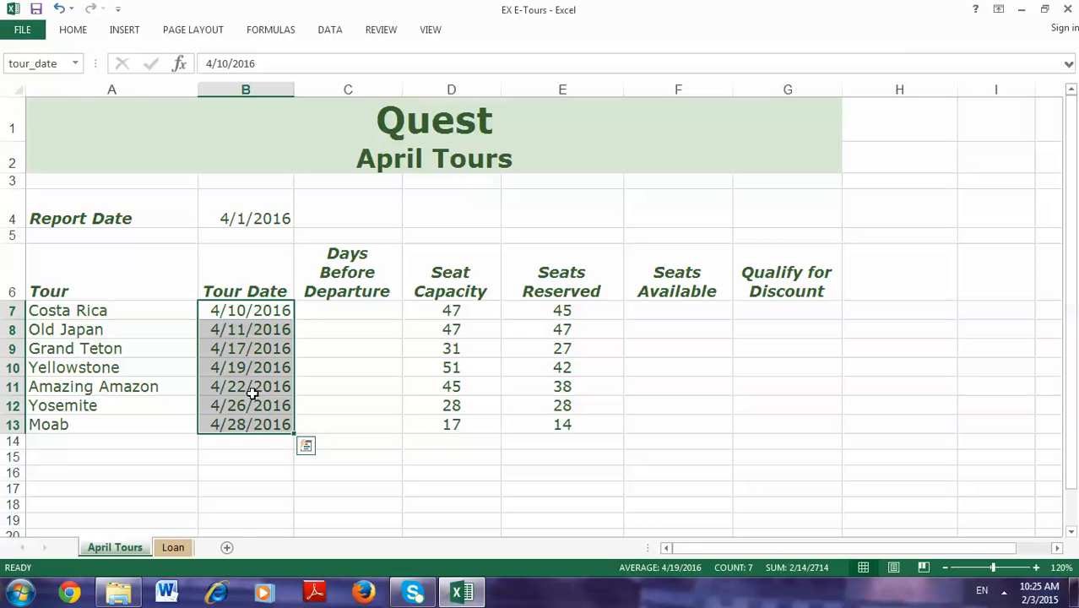
# Enter the formula =tour_date-current_date in C7 using the defined names, and copy it down through C13
pyautogui.click(333, 315)
pyautogui.write('=')
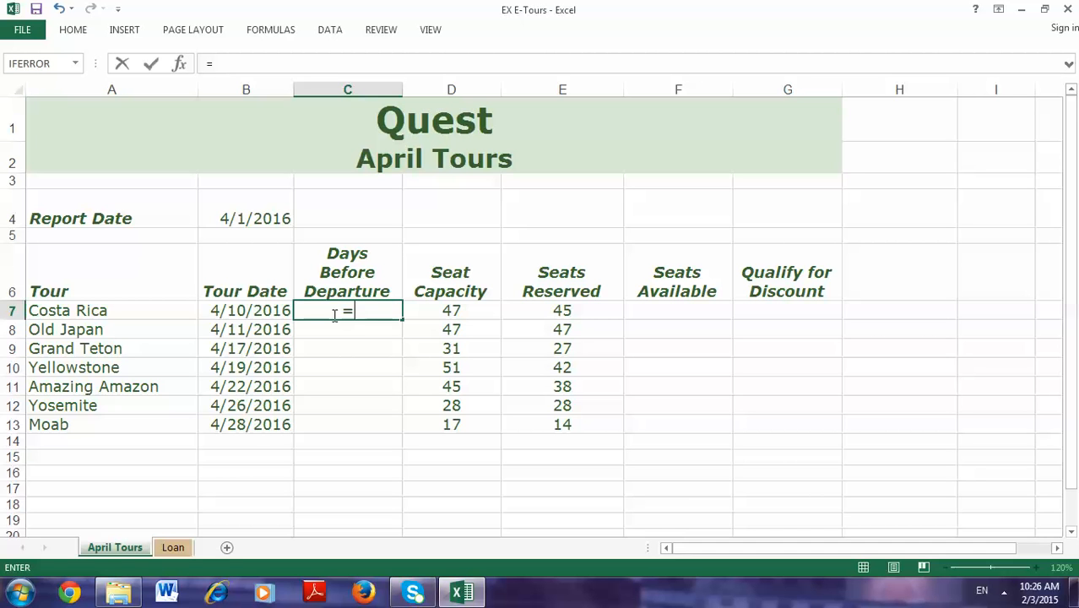
pyautogui.click(277, 30)
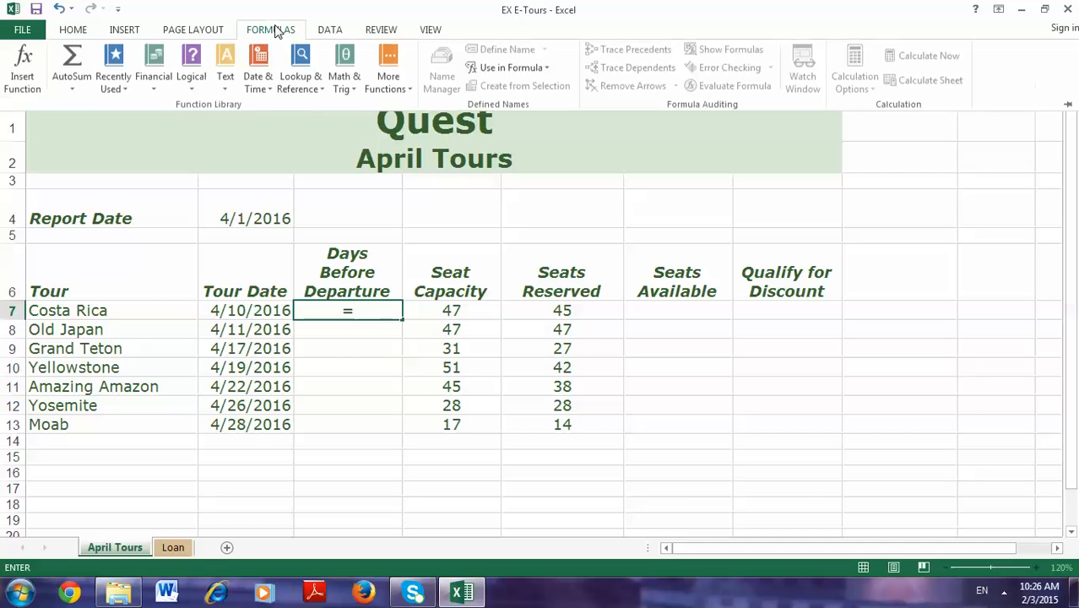
pyautogui.click(513, 73)
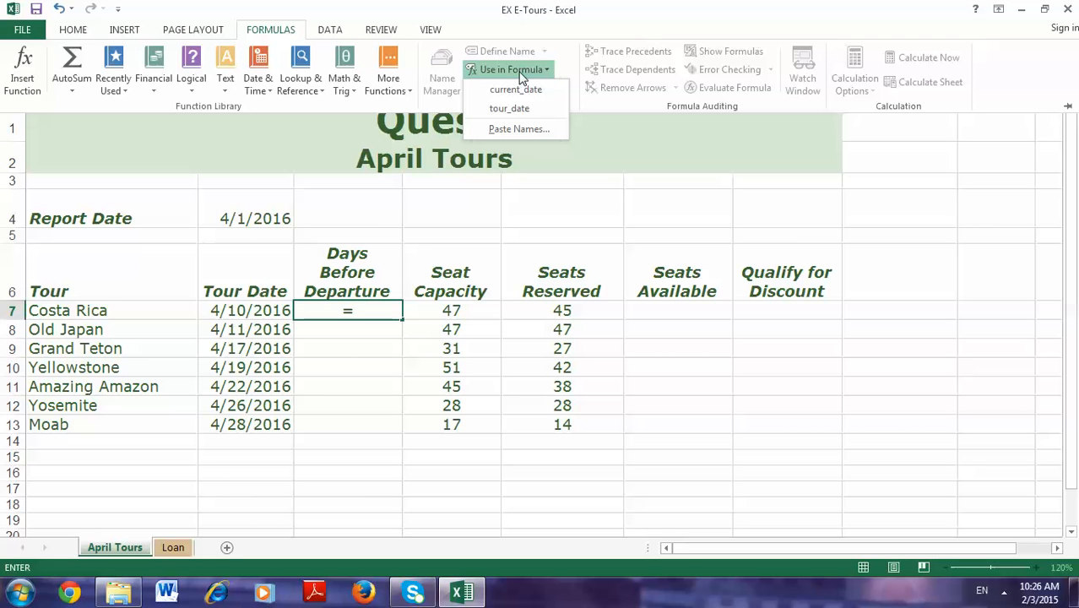
pyautogui.click(512, 108)
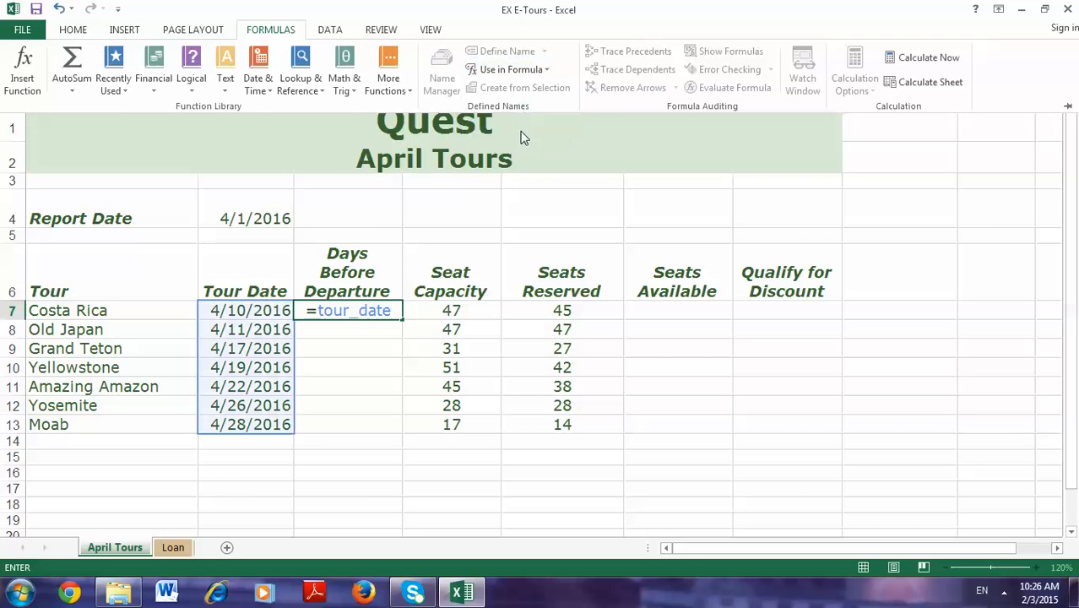
pyautogui.write('-')
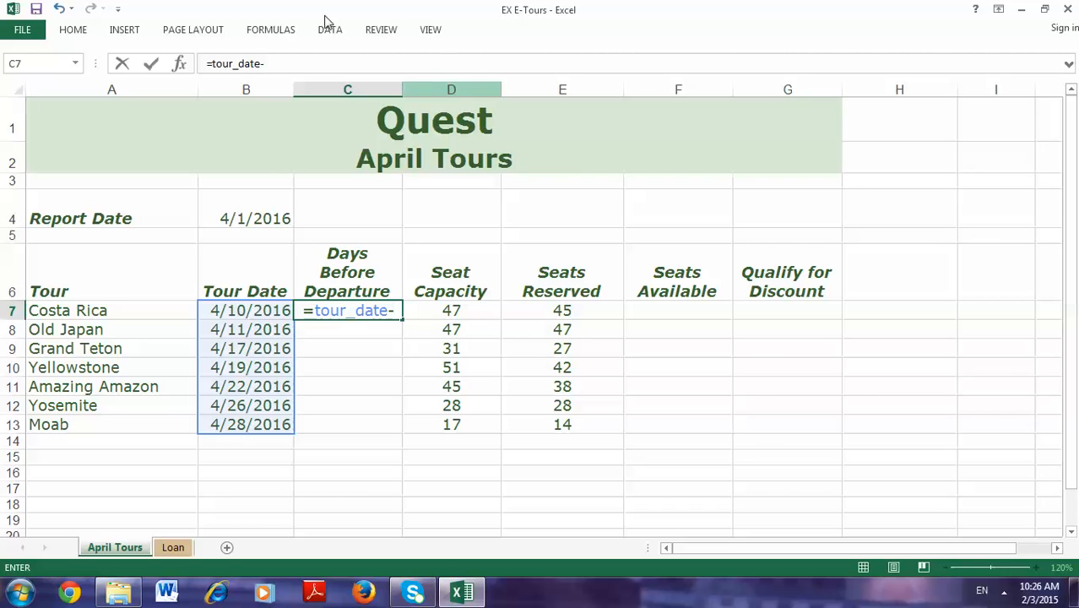
pyautogui.click(270, 28)
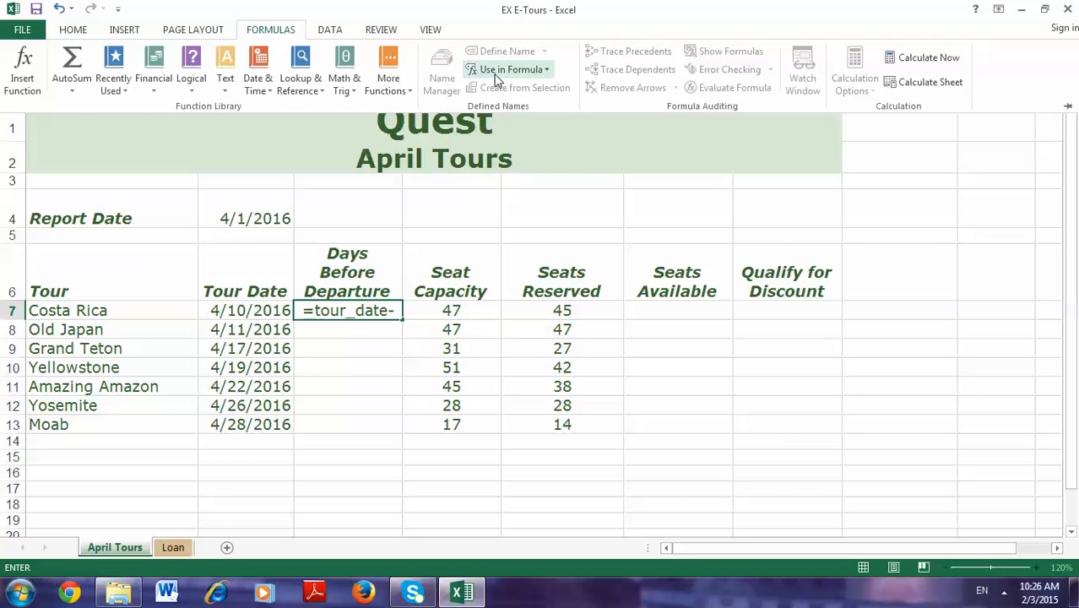
pyautogui.click(505, 70)
pyautogui.click(511, 90)
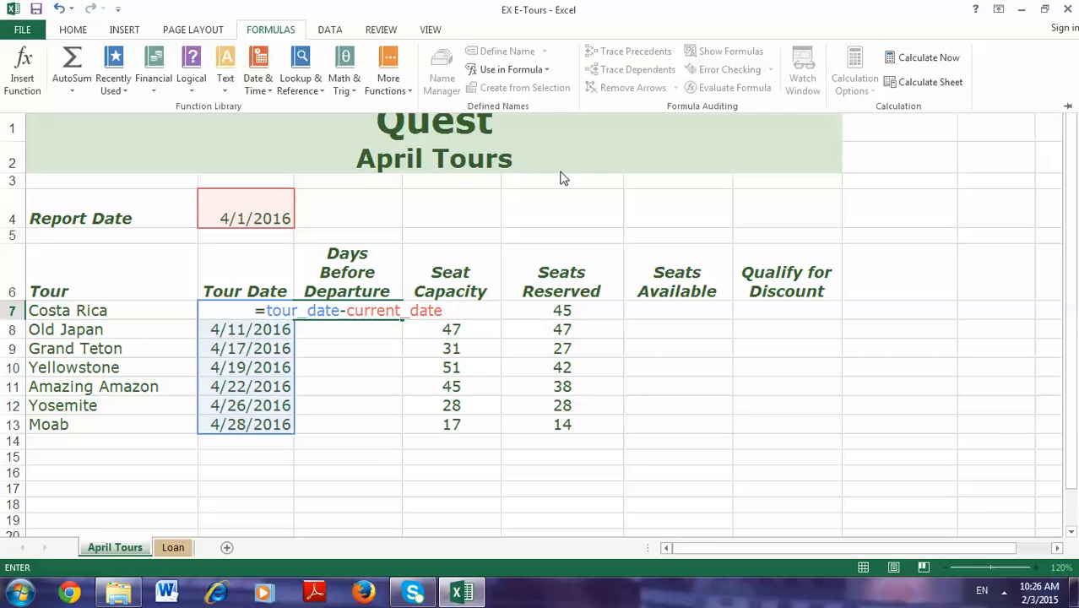
pyautogui.click(1072, 315)
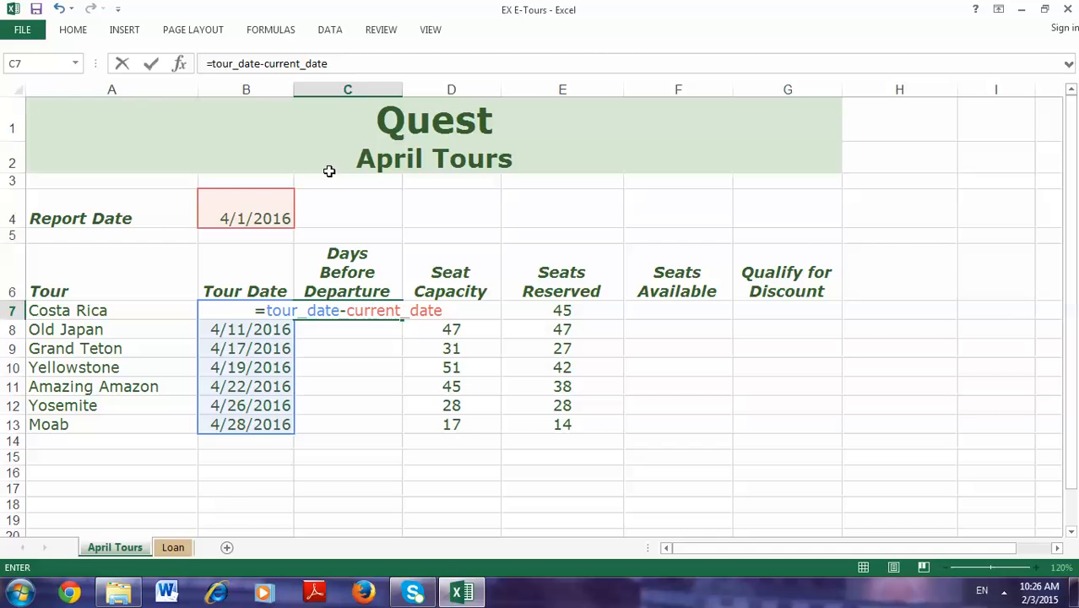
pyautogui.click(153, 66)
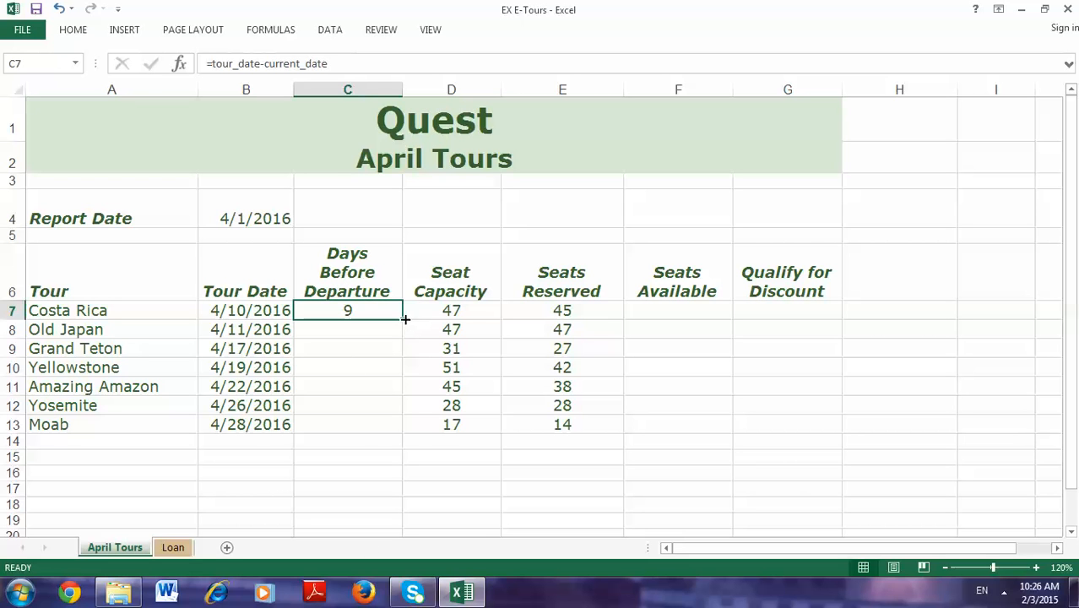
pyautogui.moveTo(403, 319); pyautogui.dragTo(385, 428)
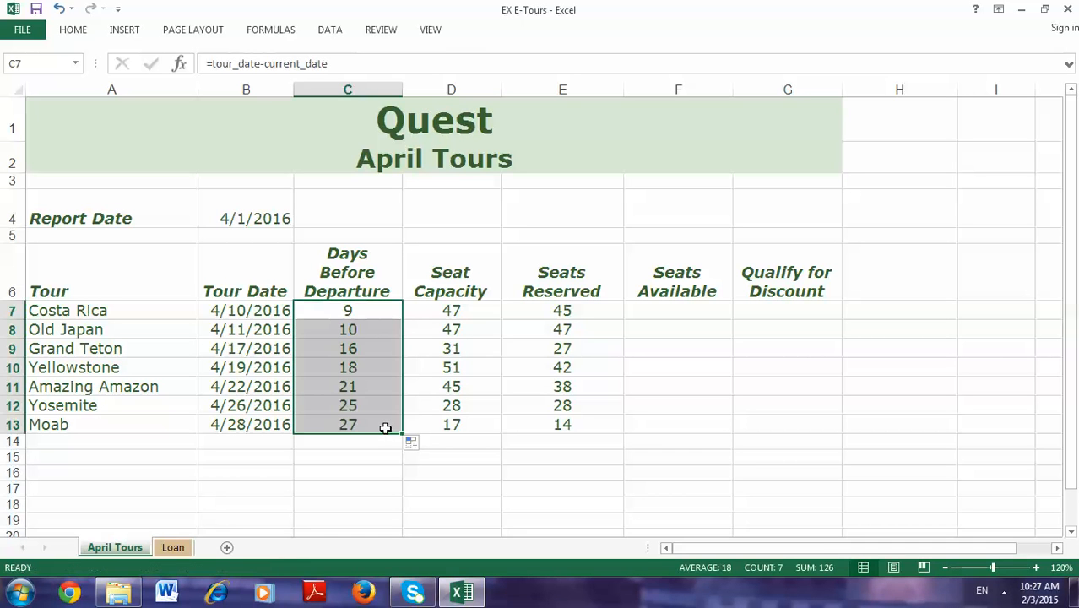